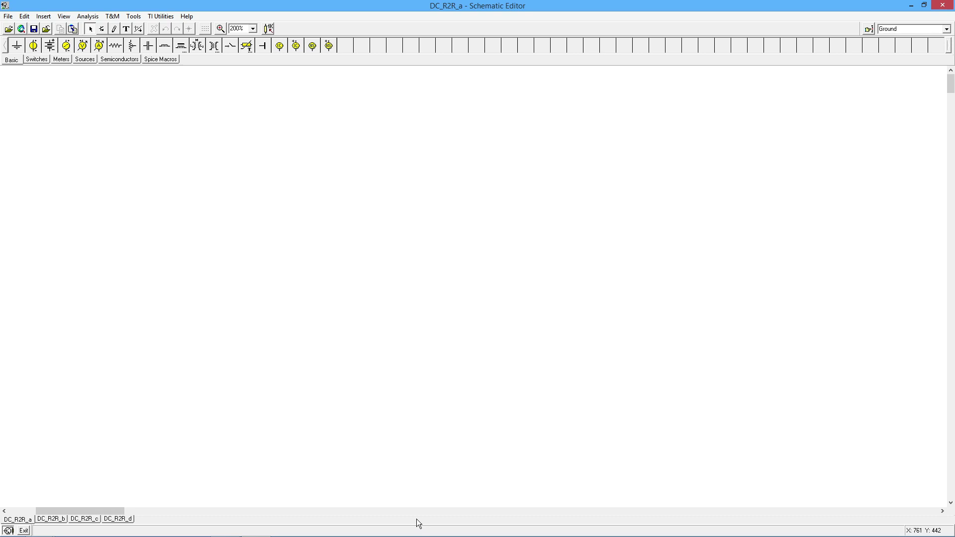
Bring up the DC_R2R_a sheet showing the 32 V source and two 1k resistors.
click(23, 521)
drag(64, 510, 32, 506)
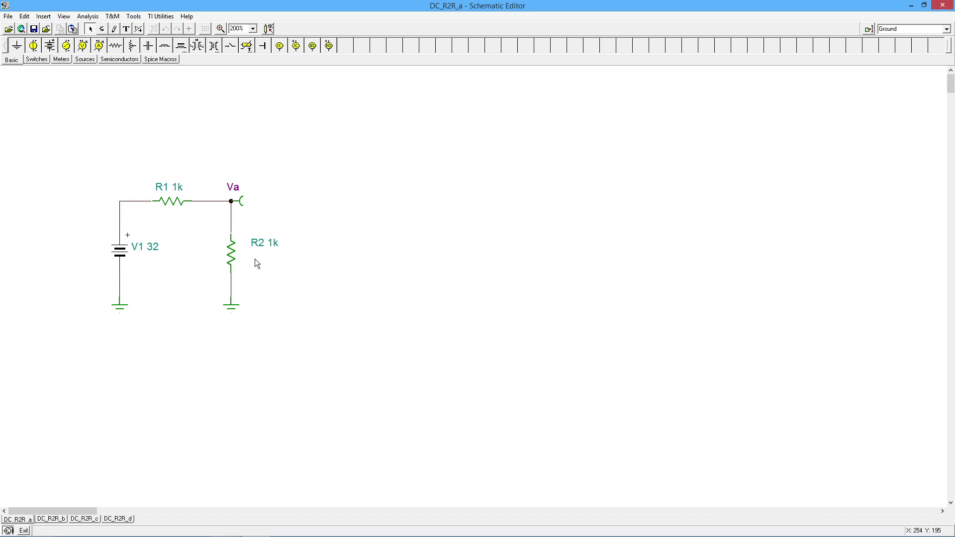
click(90, 19)
mouse_move(32, 79)
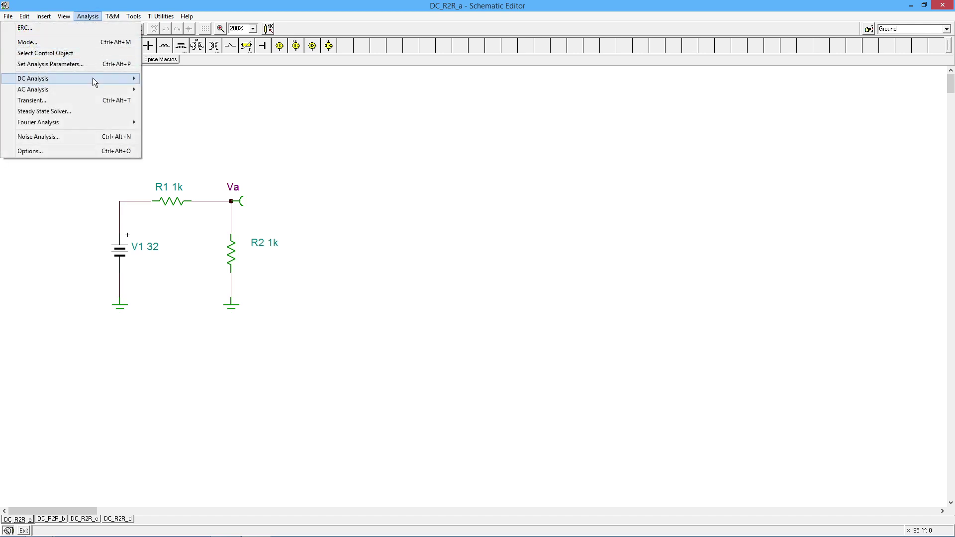
click(186, 78)
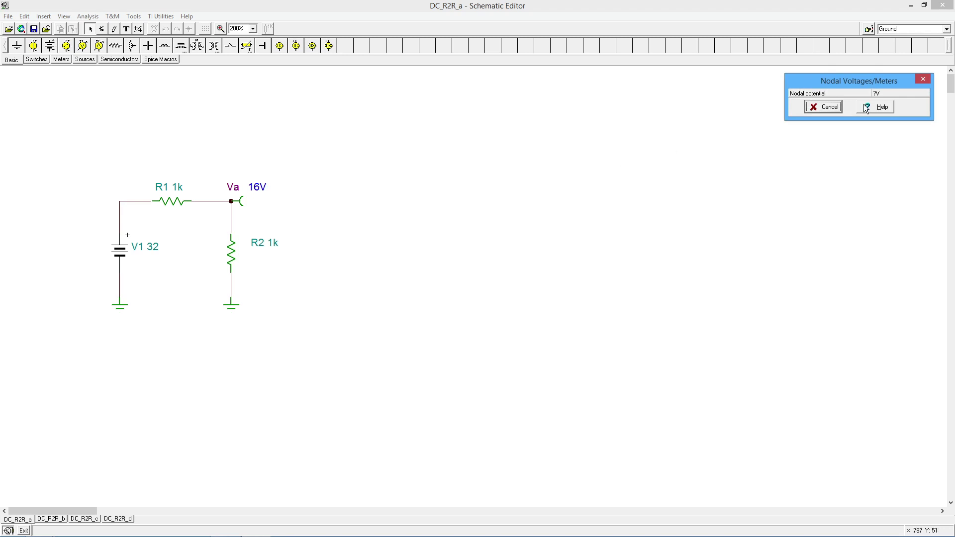
click(832, 108)
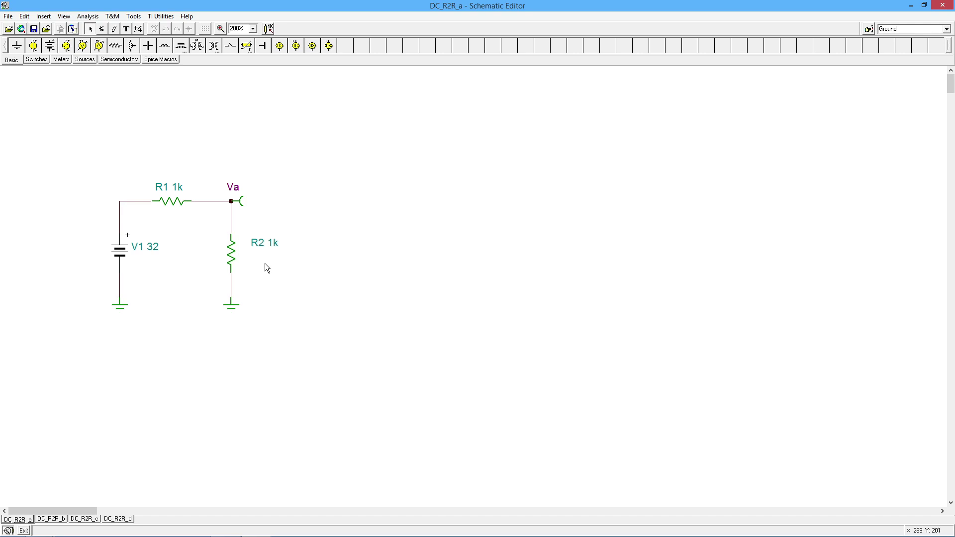
Switch to DC_R2R_b, glance back at DC_R2R_a, then return to DC_R2R_b.
click(53, 520)
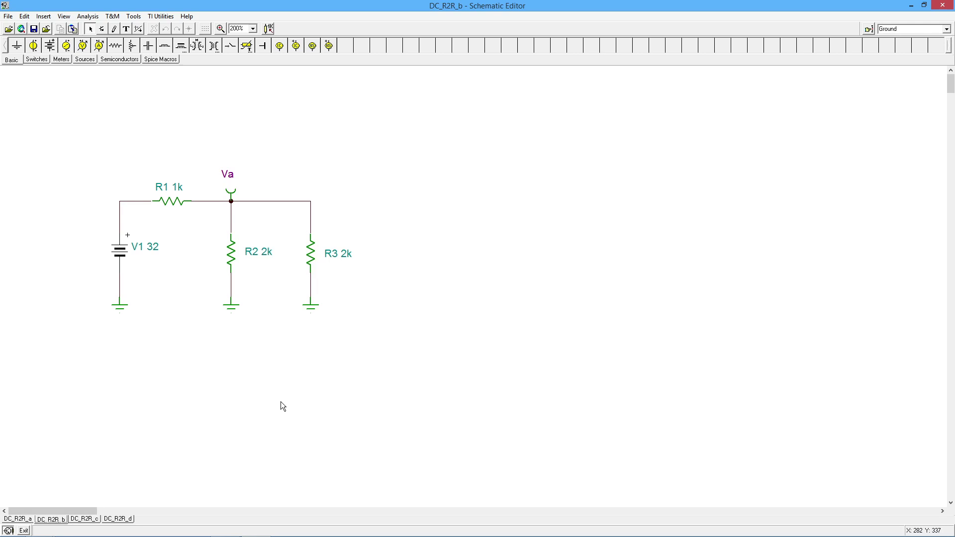
click(22, 520)
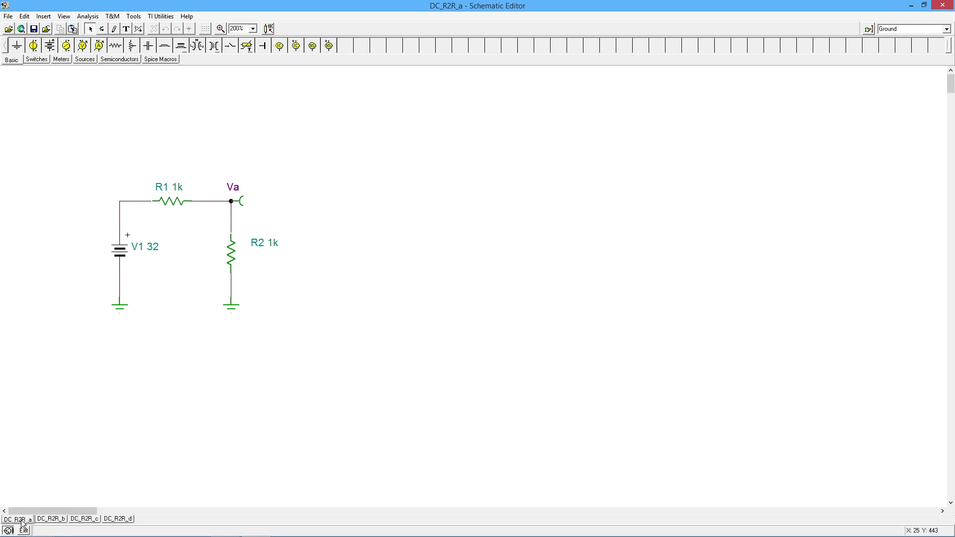
click(53, 520)
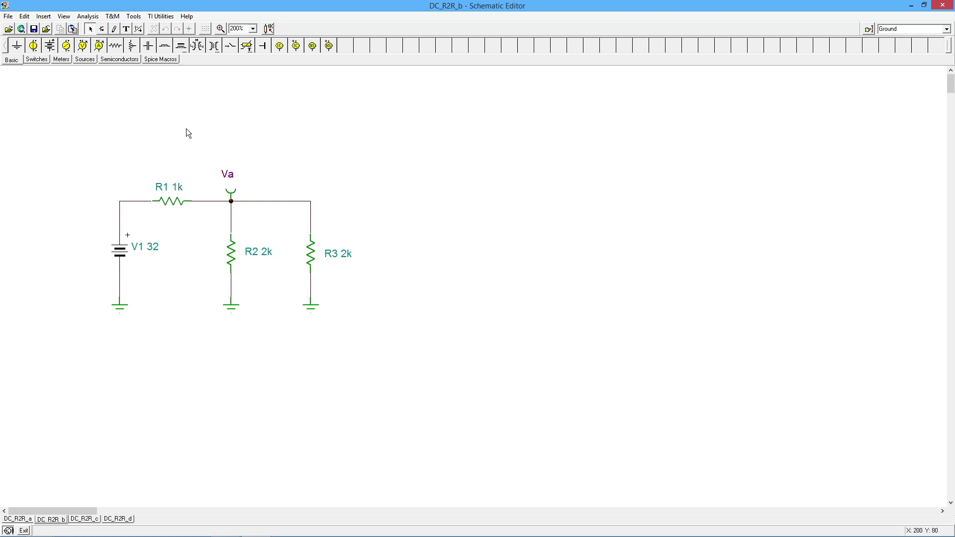
click(93, 16)
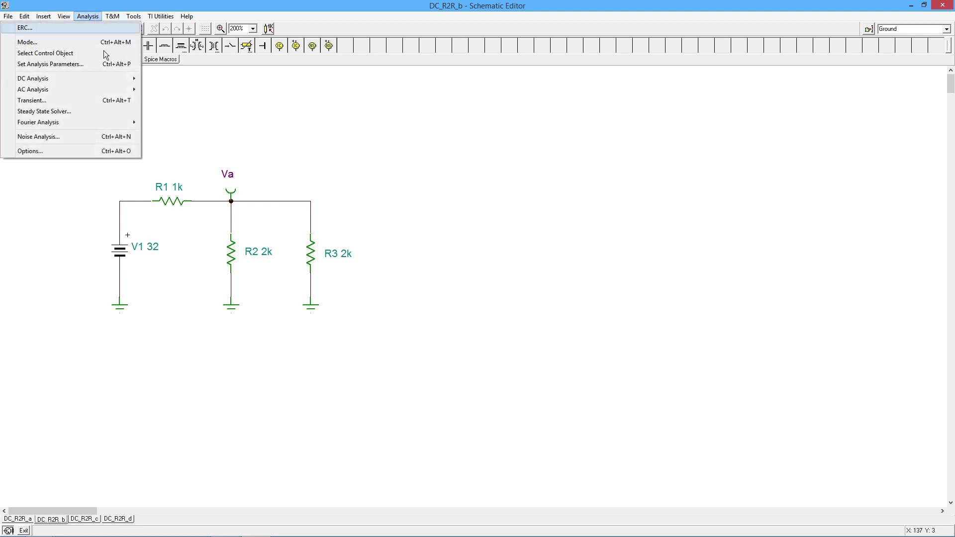
mouse_move(33, 78)
click(174, 79)
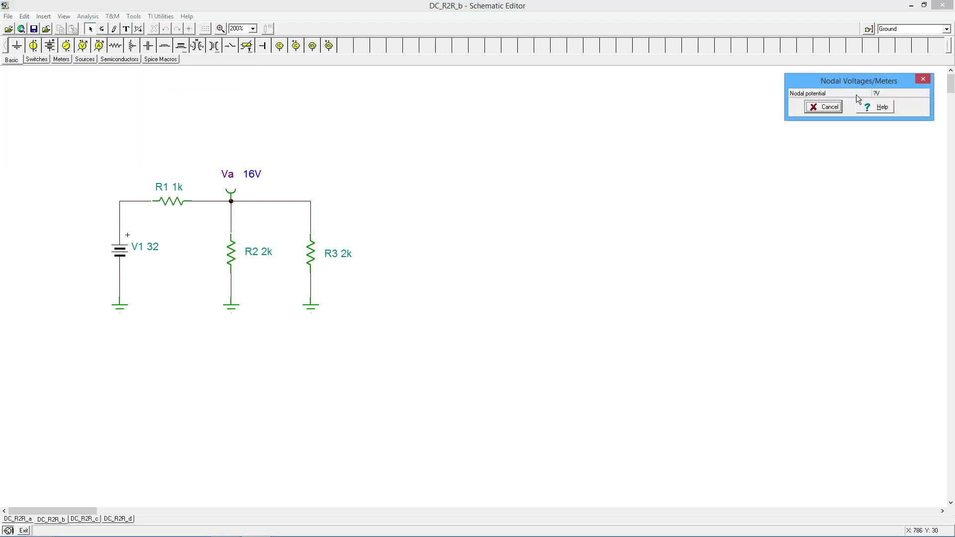
click(924, 78)
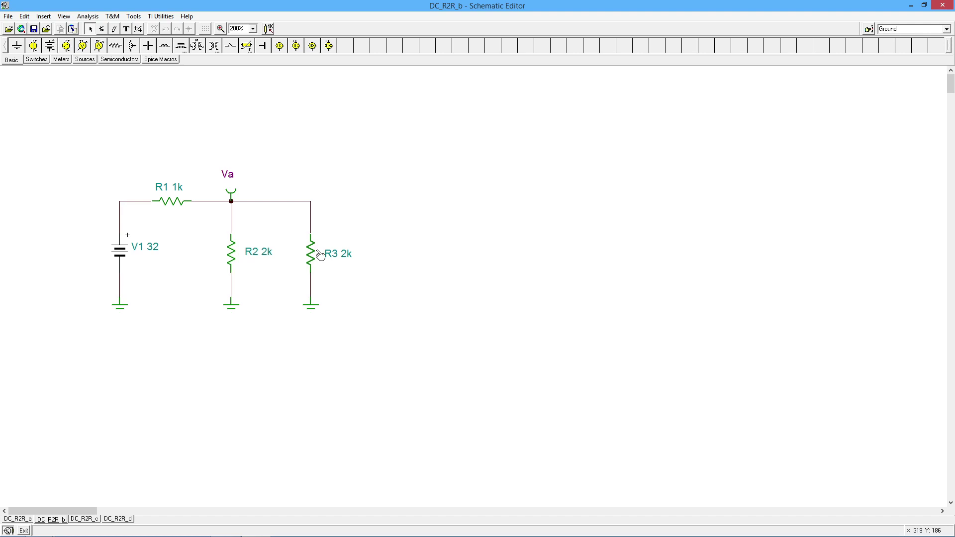
Switch to DC_R2R_c, glance back at DC_R2R_b, then return to DC_R2R_c.
click(86, 519)
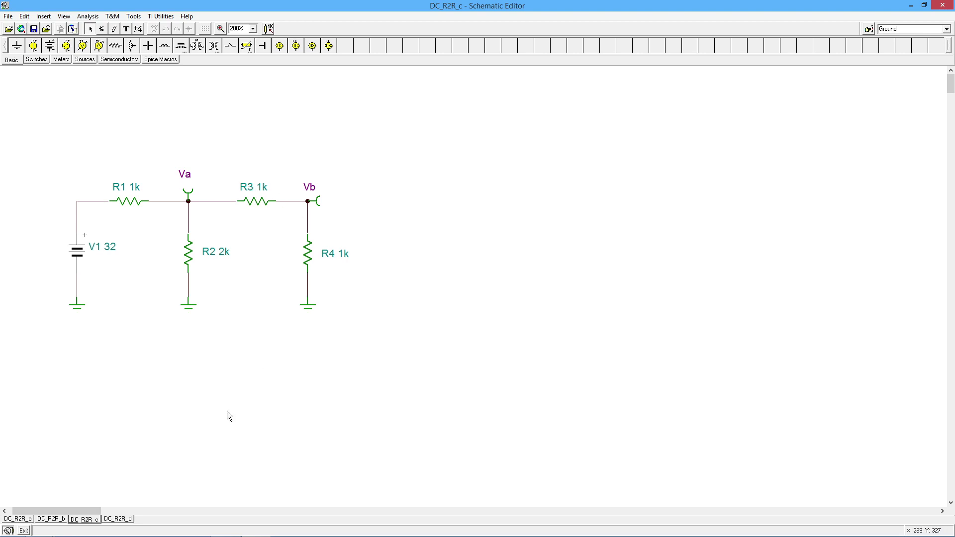
click(51, 520)
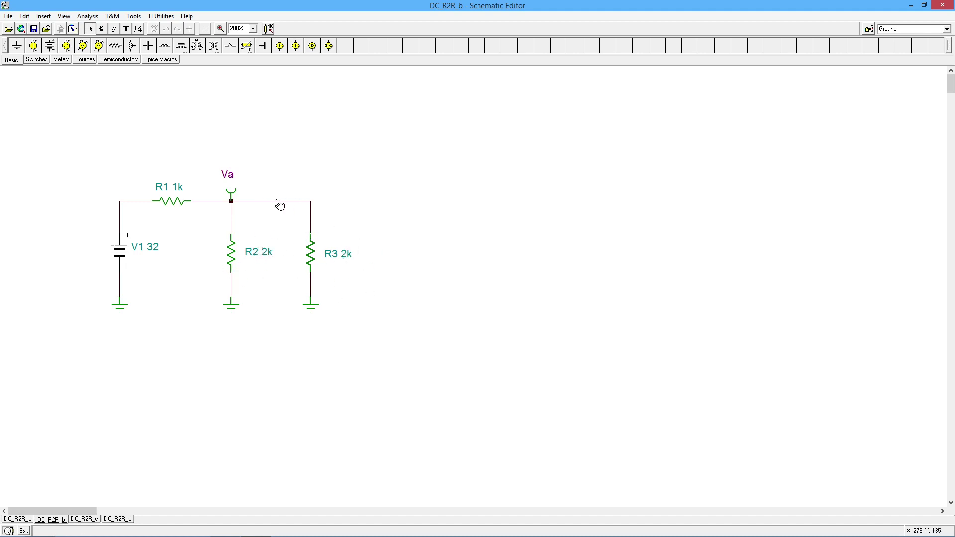
click(93, 520)
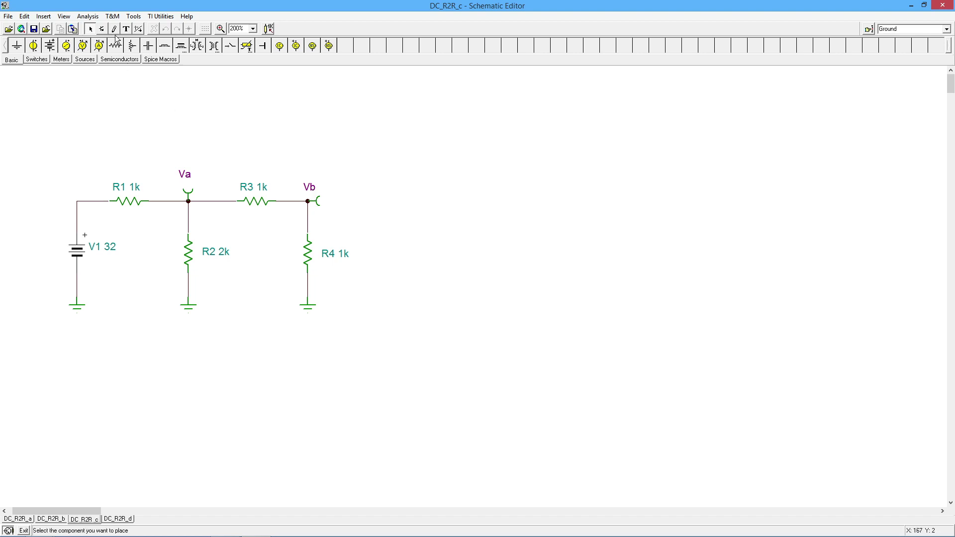
click(88, 16)
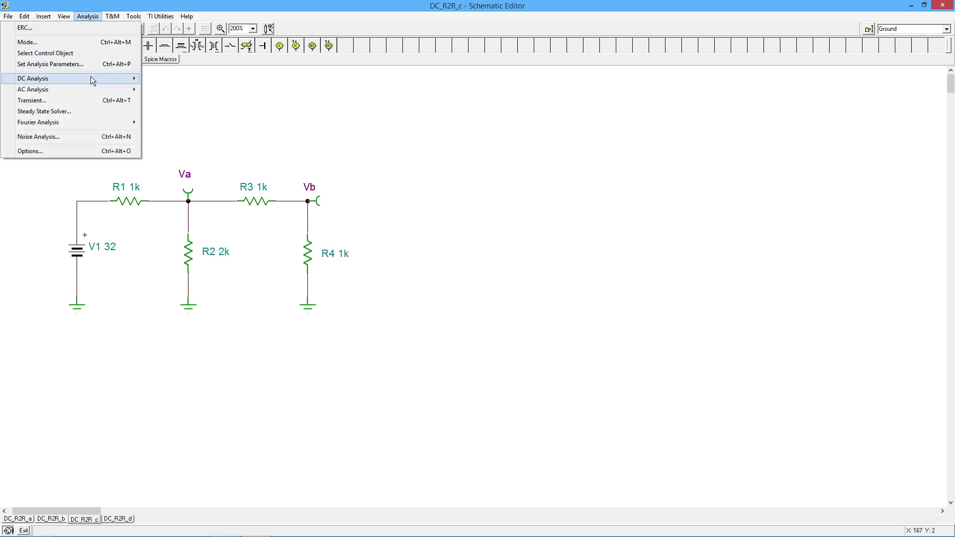
mouse_move(33, 78)
click(165, 77)
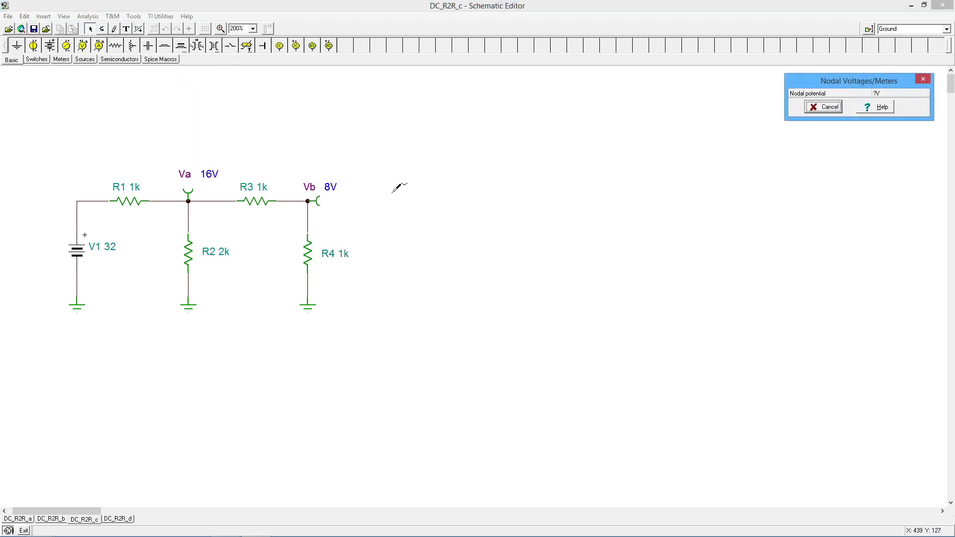
click(837, 107)
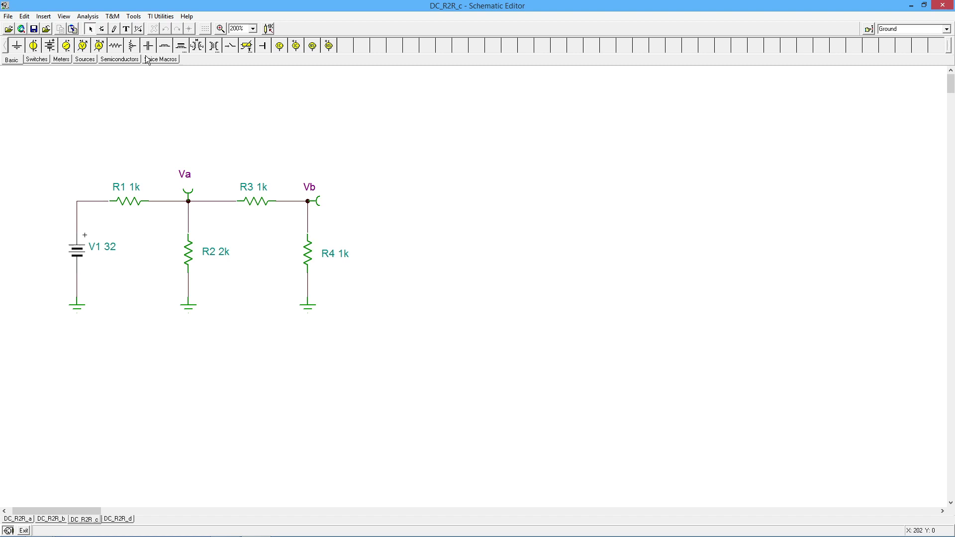
click(93, 17)
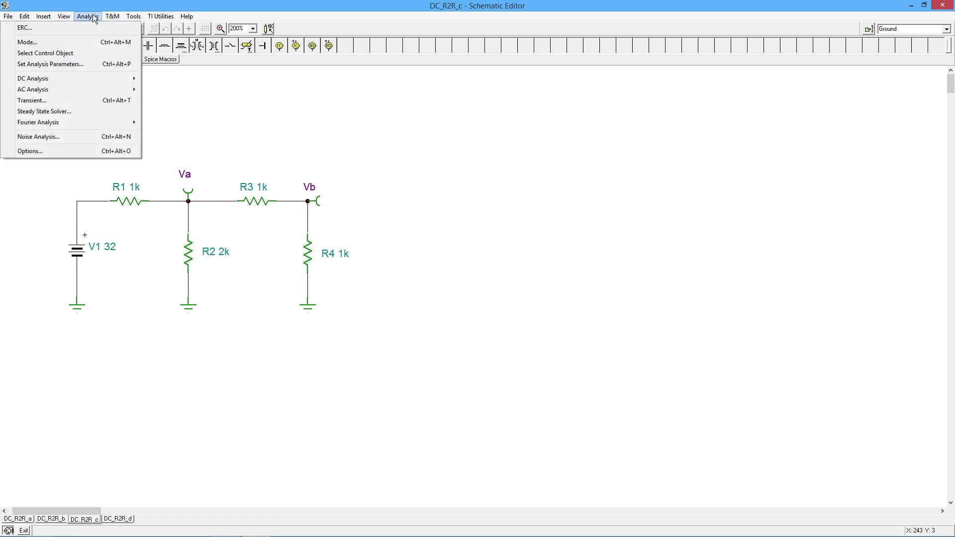
click(189, 93)
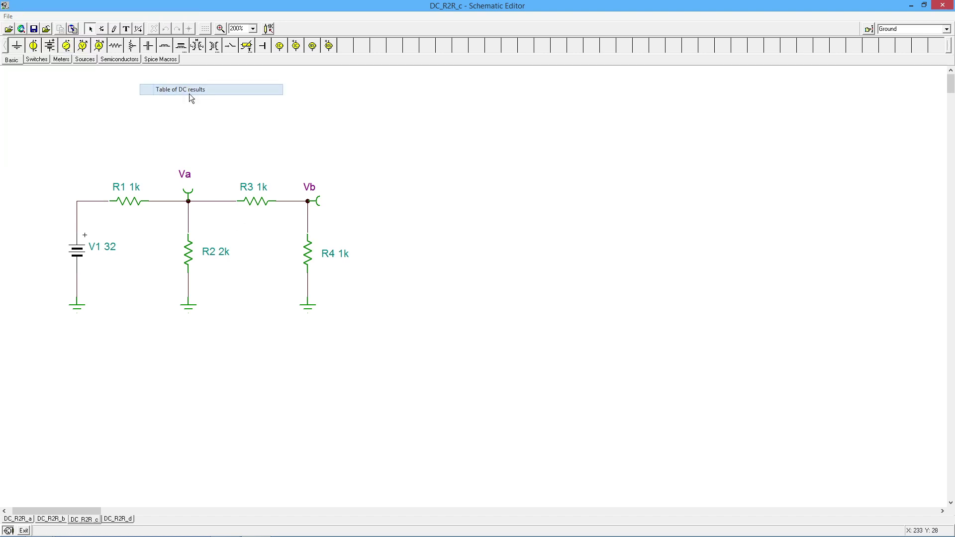
drag(855, 38, 562, 132)
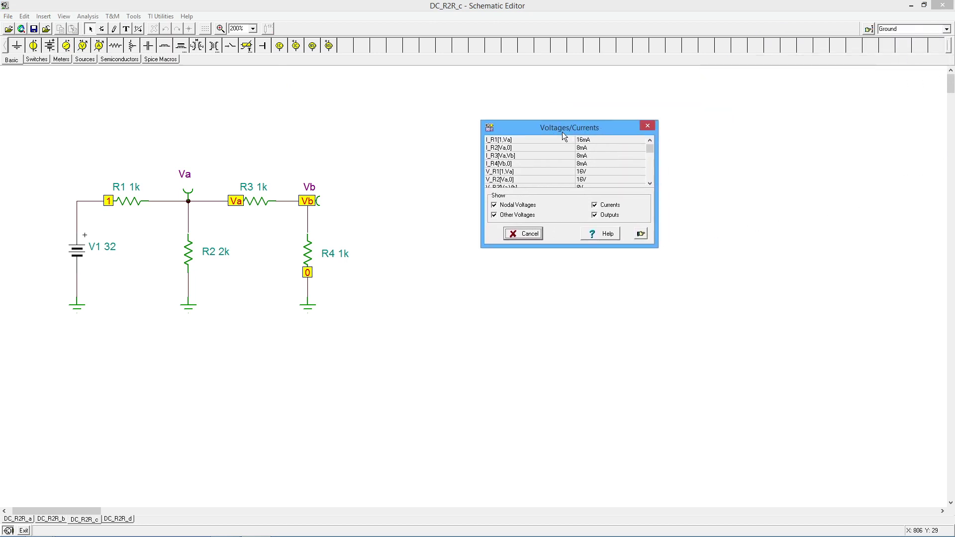
drag(616, 248, 616, 341)
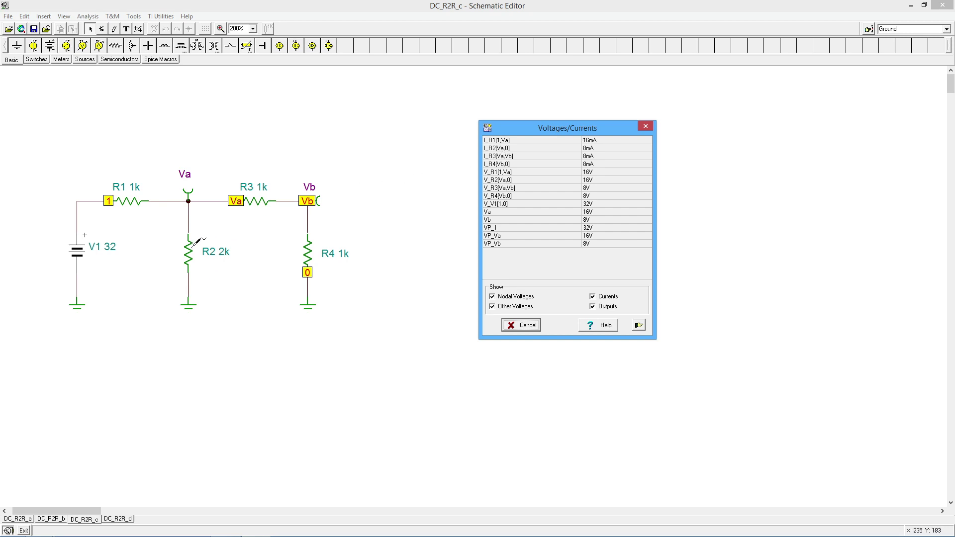
click(196, 241)
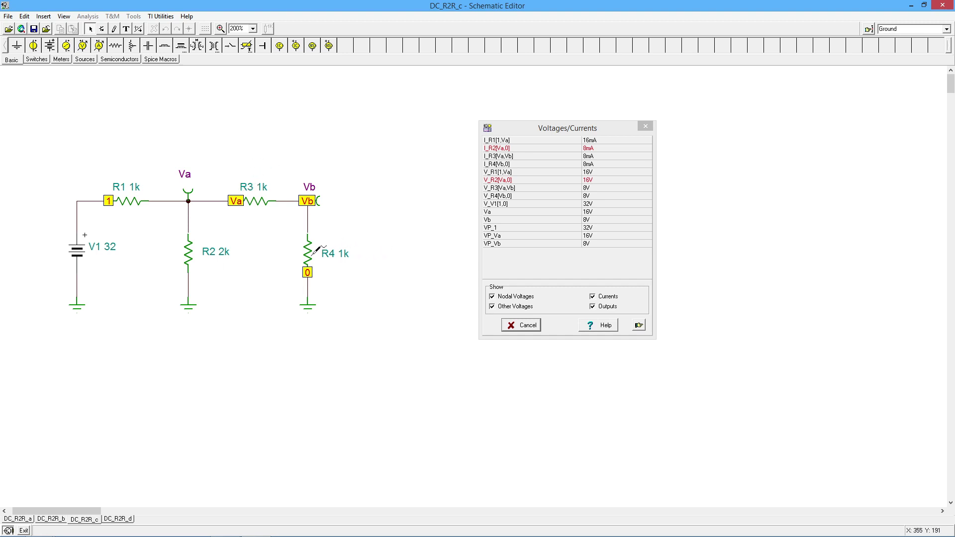
click(312, 255)
click(521, 326)
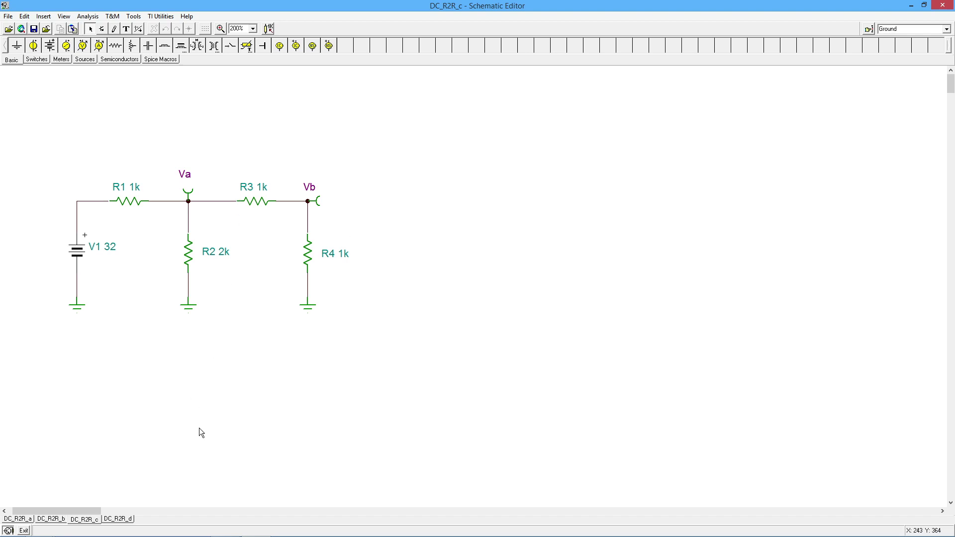
Switch to the DC_R2R_d sheet with the four-stage ladder and nodes Va–Vd.
click(117, 521)
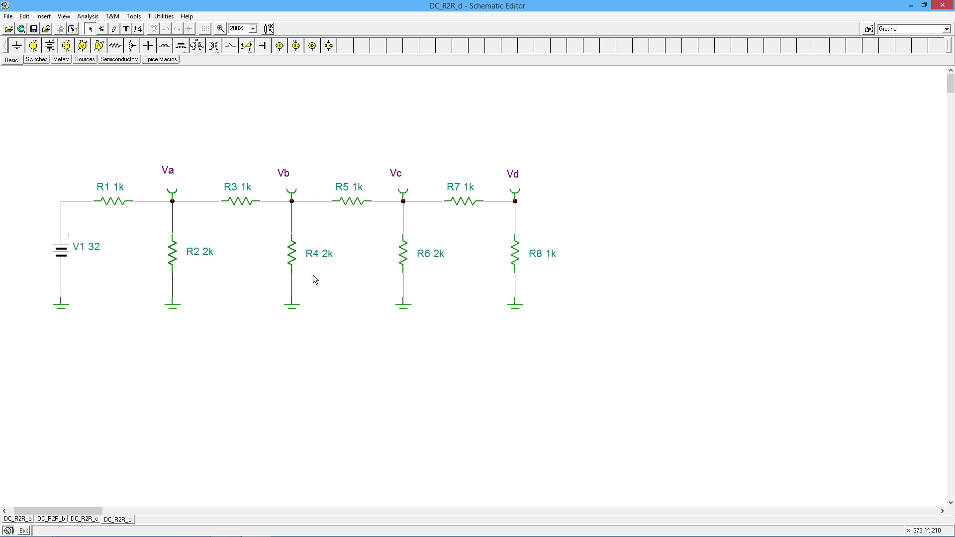
click(85, 16)
mouse_move(44, 78)
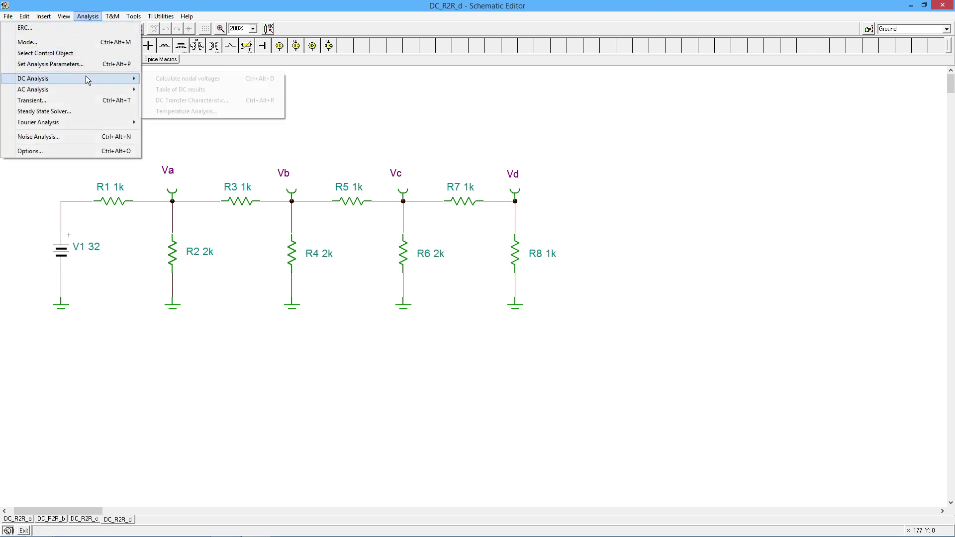
click(179, 78)
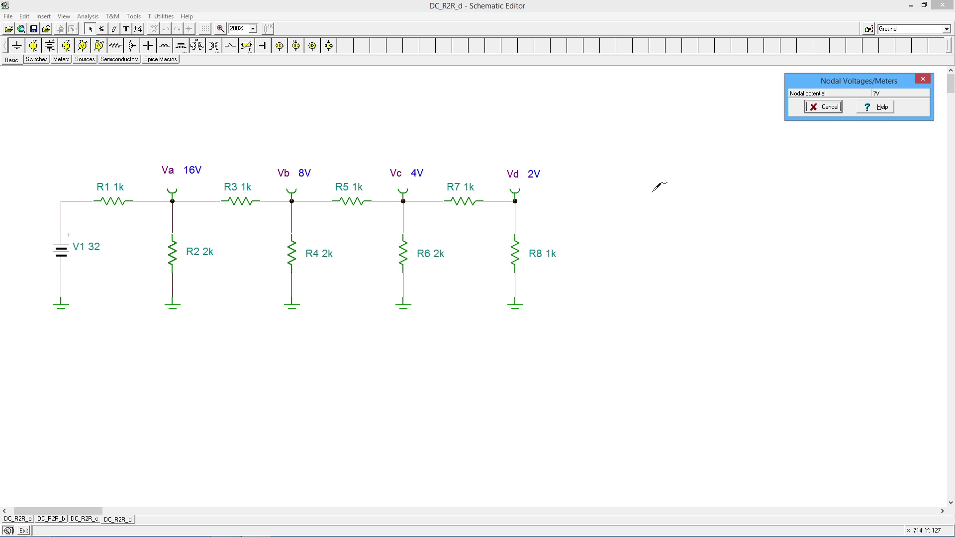
click(829, 108)
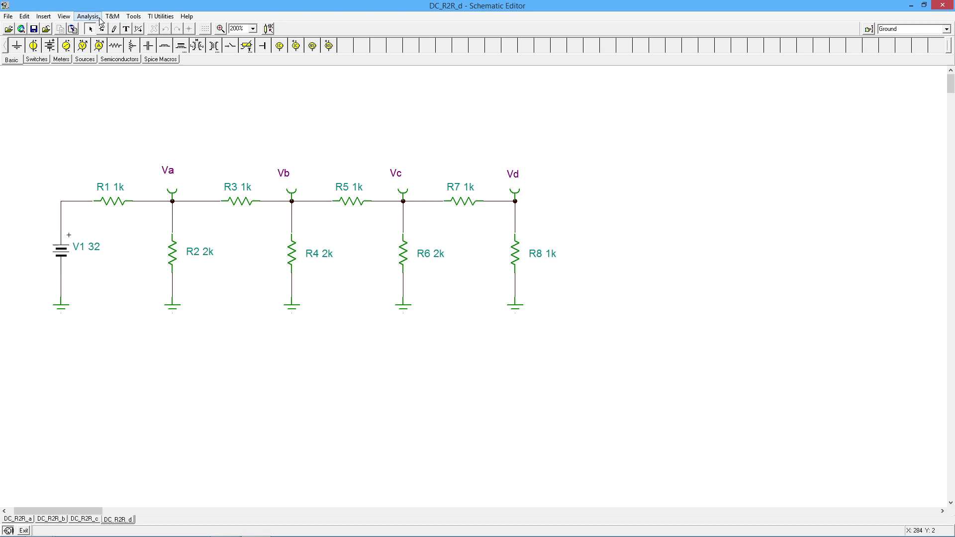
click(90, 16)
mouse_move(34, 79)
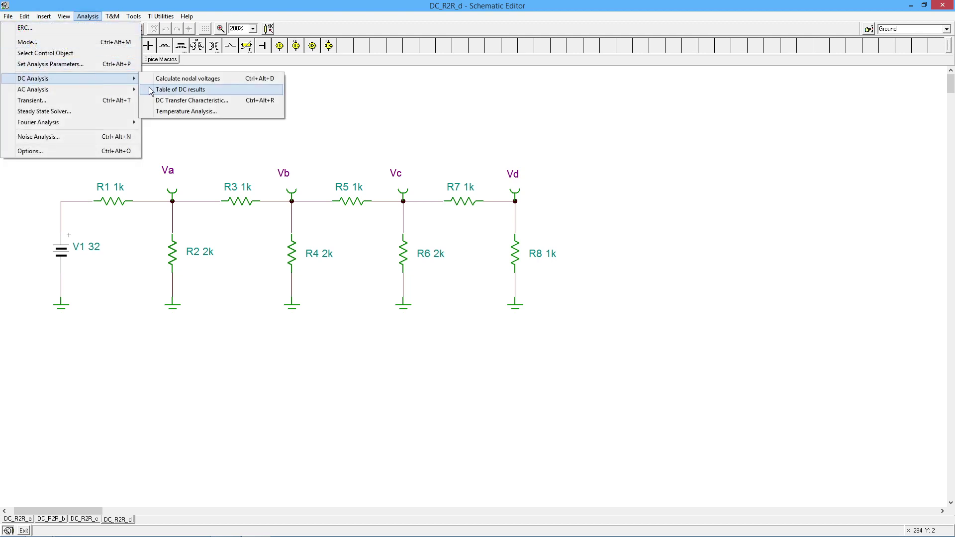
click(159, 94)
drag(902, 38, 723, 82)
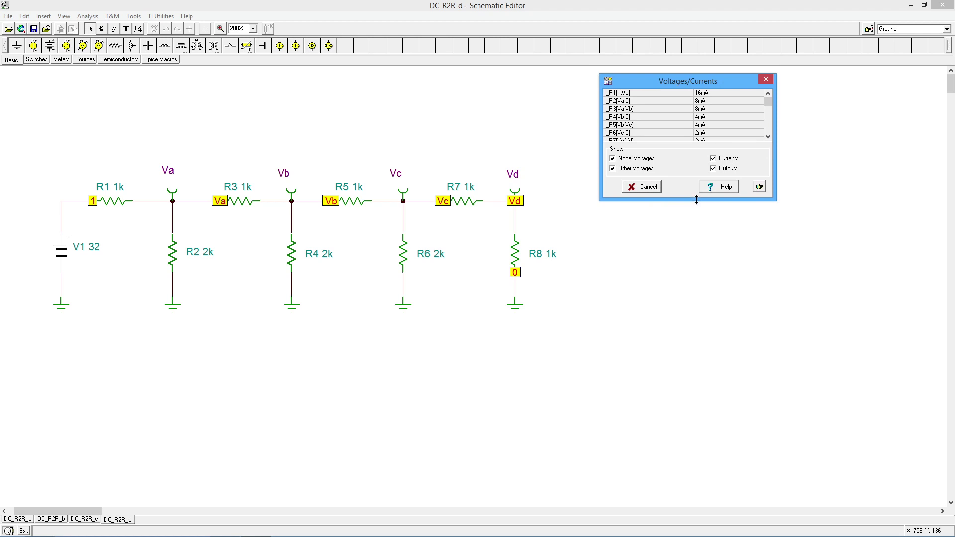
drag(696, 200, 713, 373)
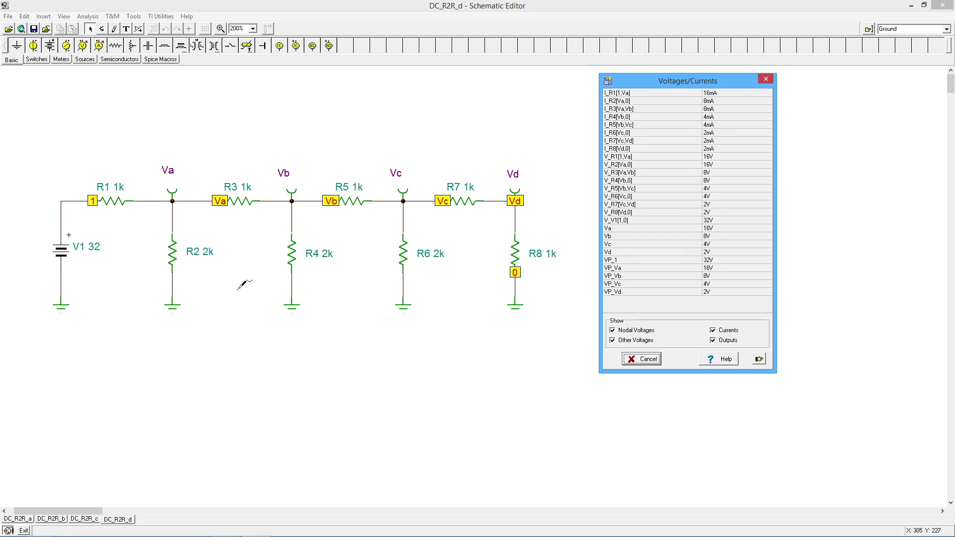
click(184, 246)
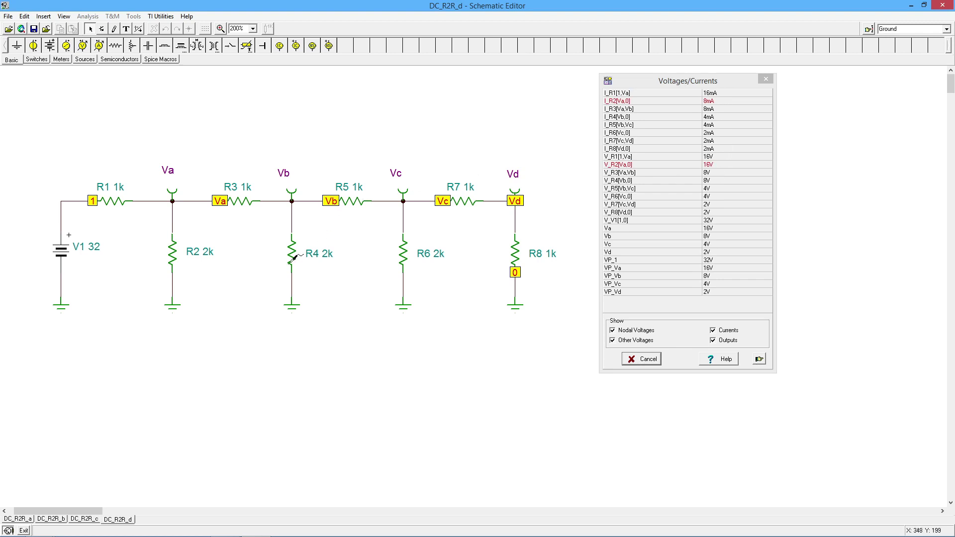
click(299, 251)
click(408, 255)
click(653, 360)
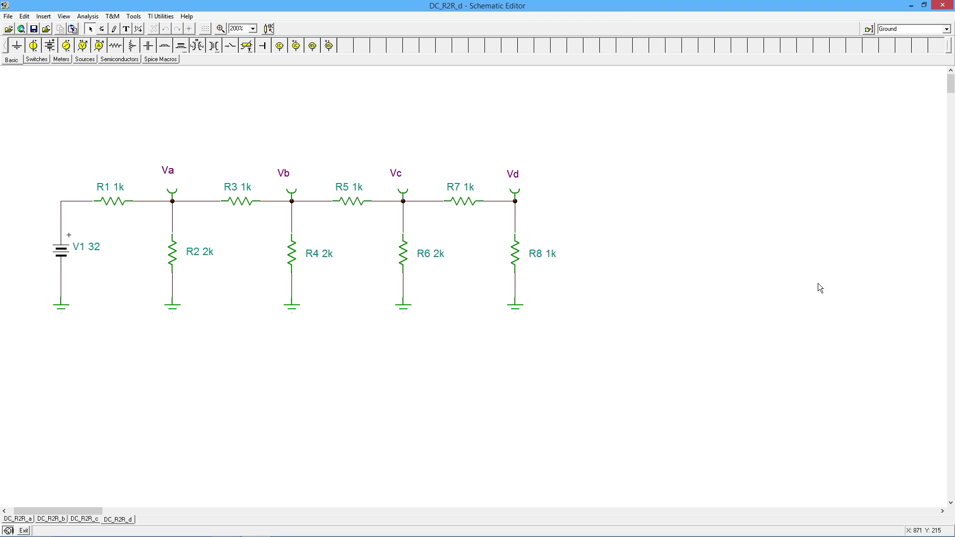